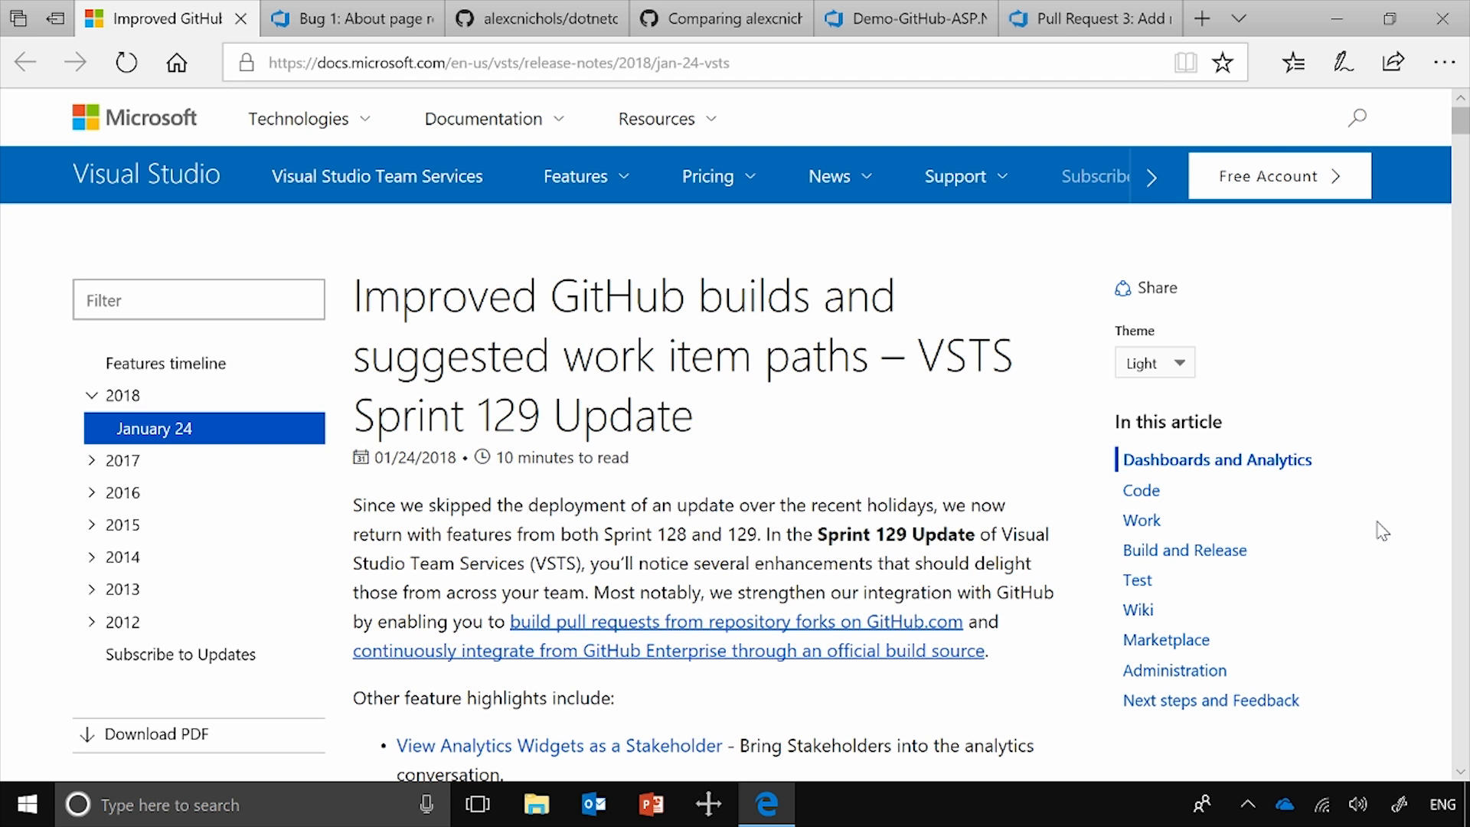
# Step: Read through the Sprint 129 Update release notes down to the Dashboards and Analytics section
pyautogui.scroll(-3, 1382, 531)
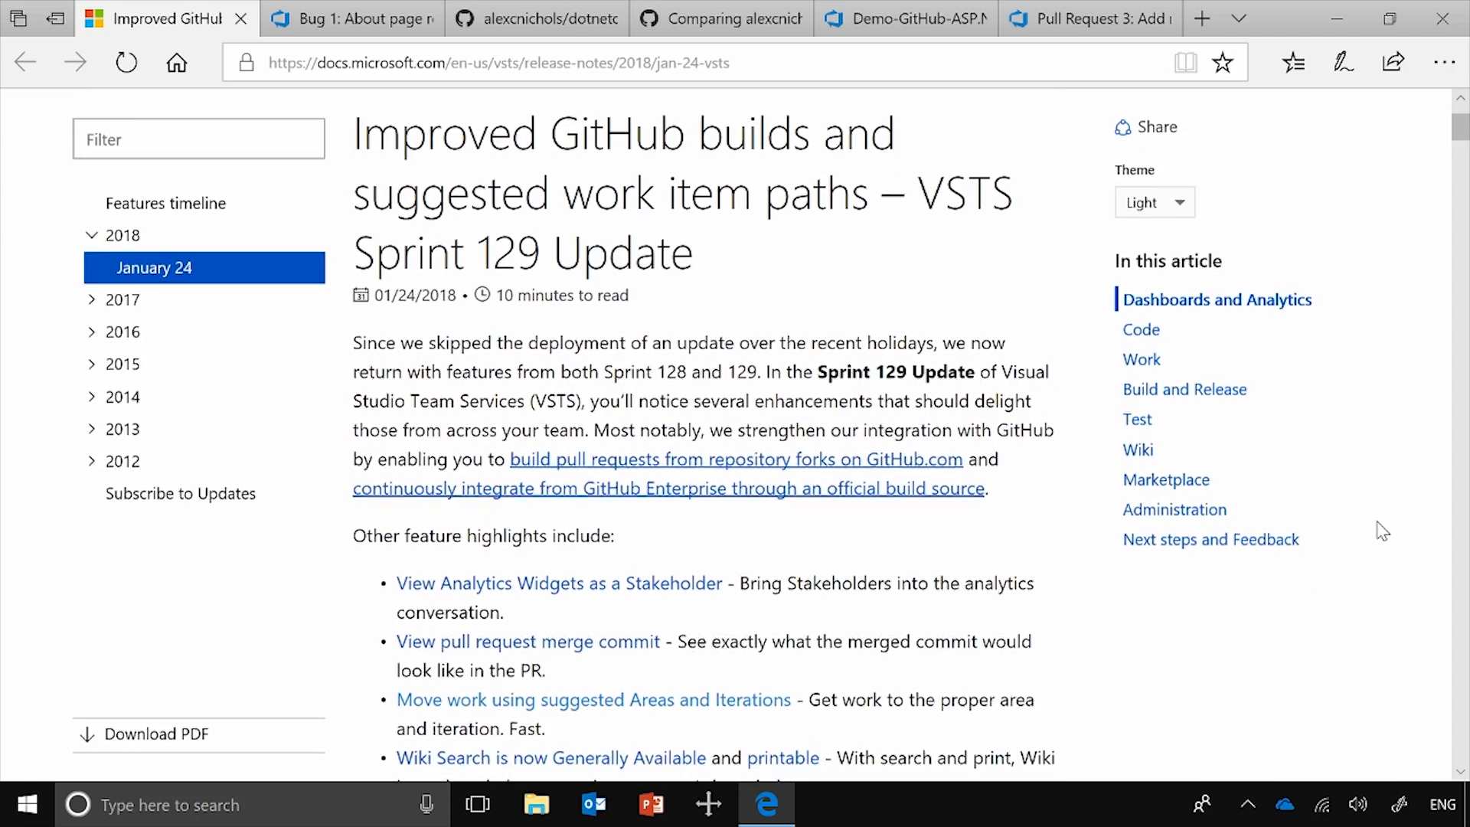
pyautogui.scroll(-3, 1382, 531)
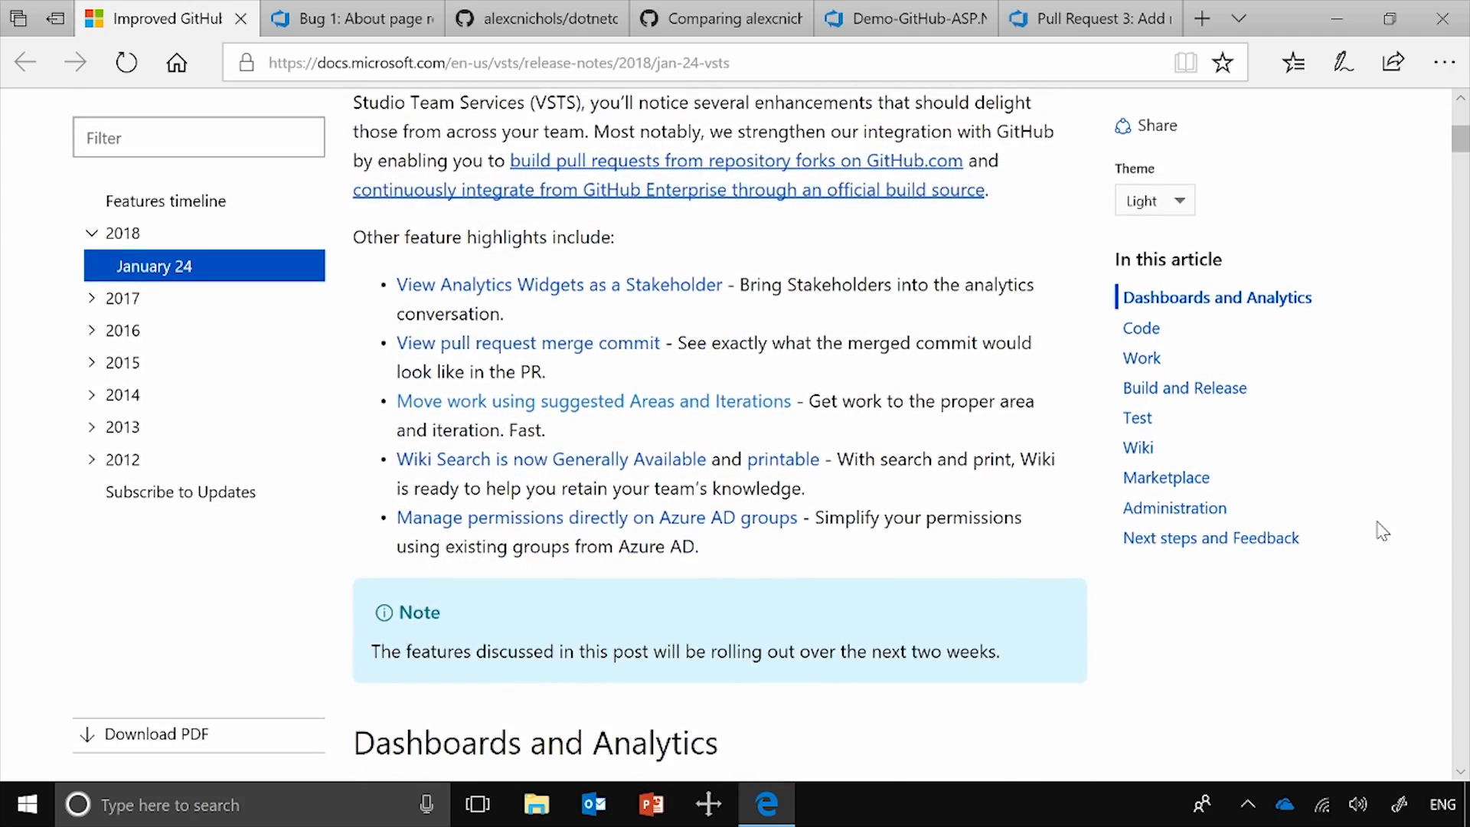
pyautogui.scroll(-3, 1382, 530)
pyautogui.scroll(-3, 1382, 531)
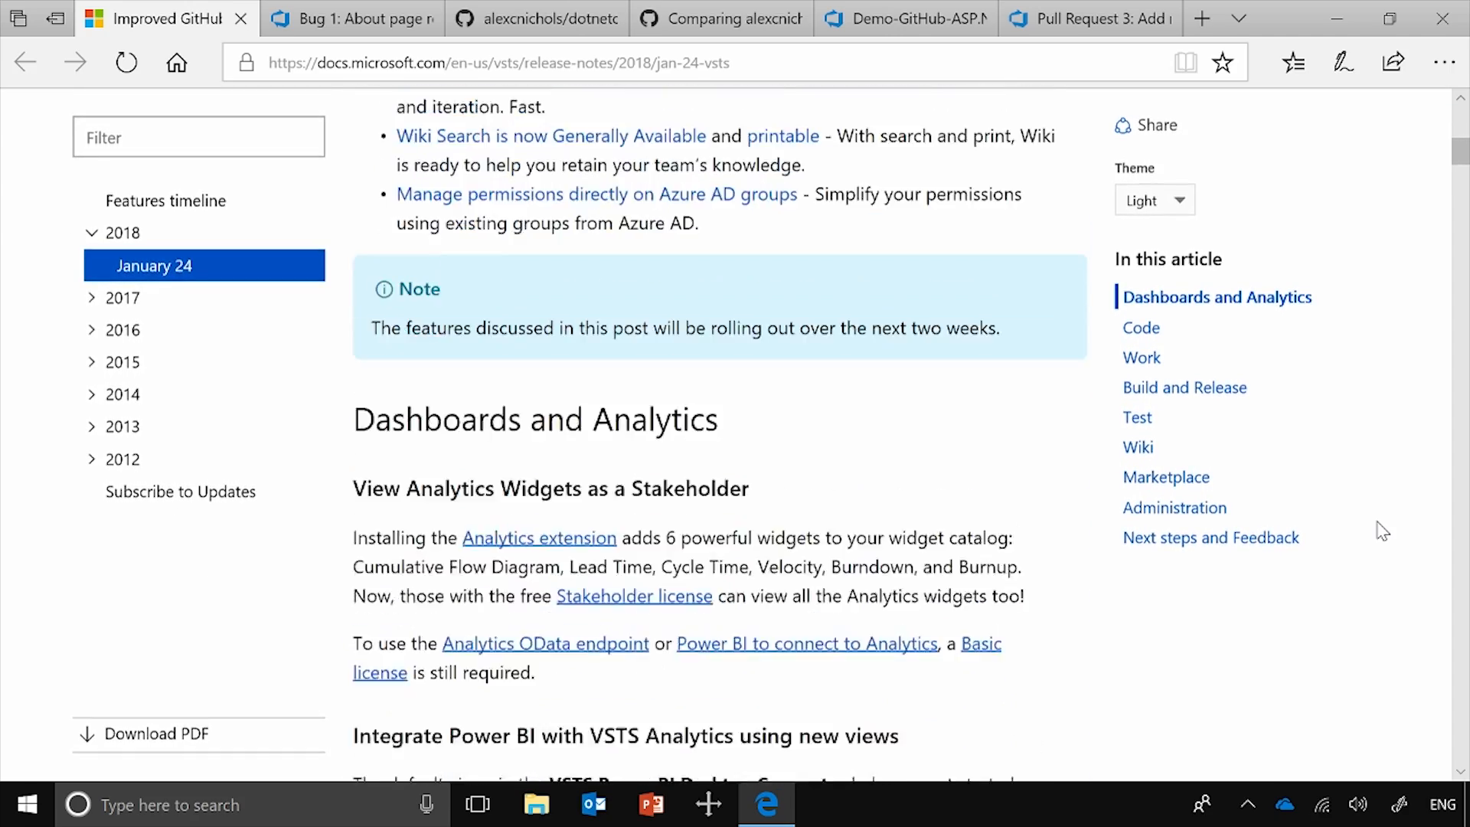
pyautogui.scroll(-1, 1383, 531)
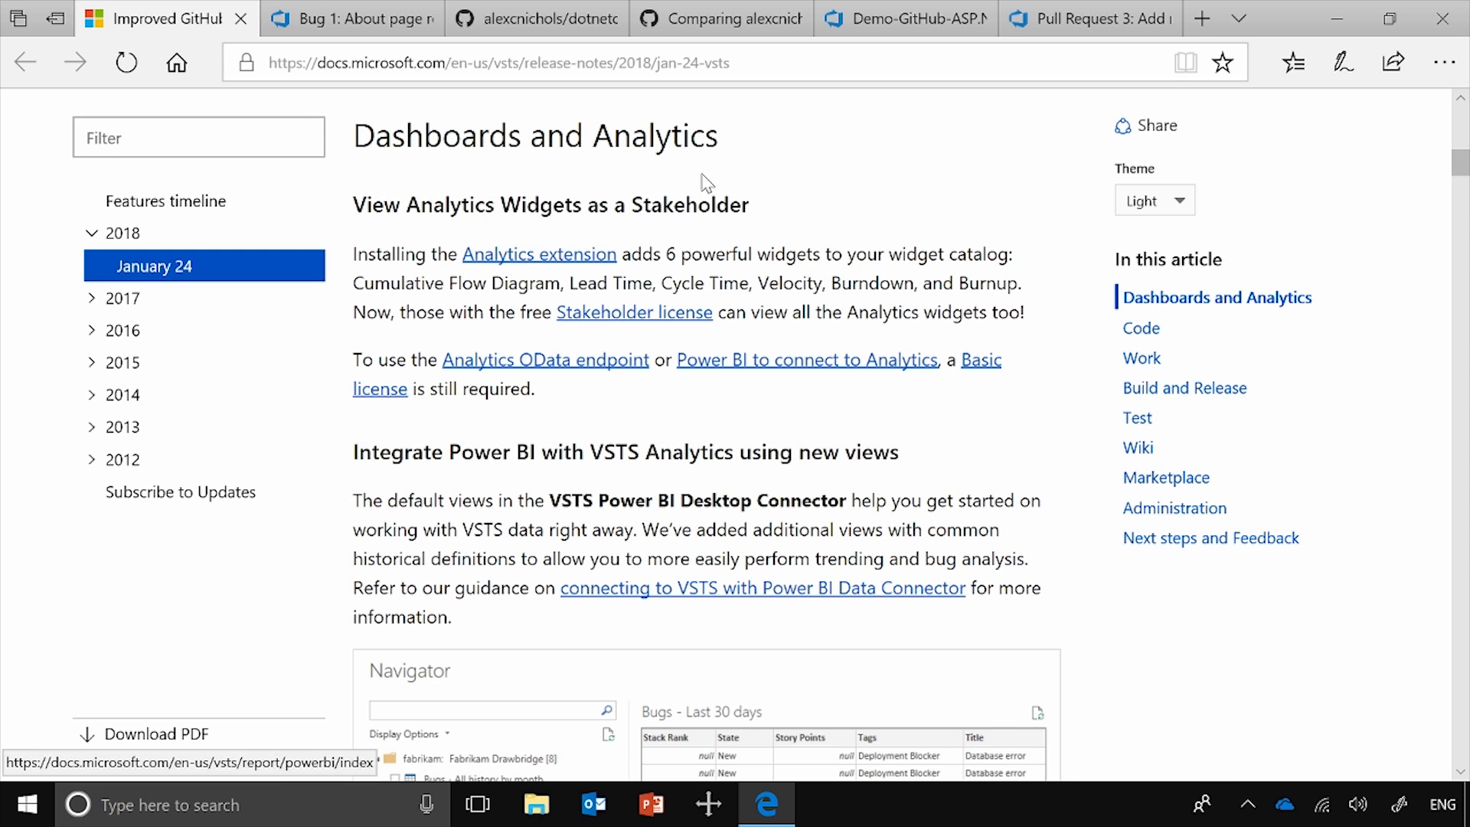
# Step: In the "About page returns 404 error" bug, choose the suggested area Demo\Client\CLI and iteration Demo\Sprint 130, and save the work item
pyautogui.click(315, 22)
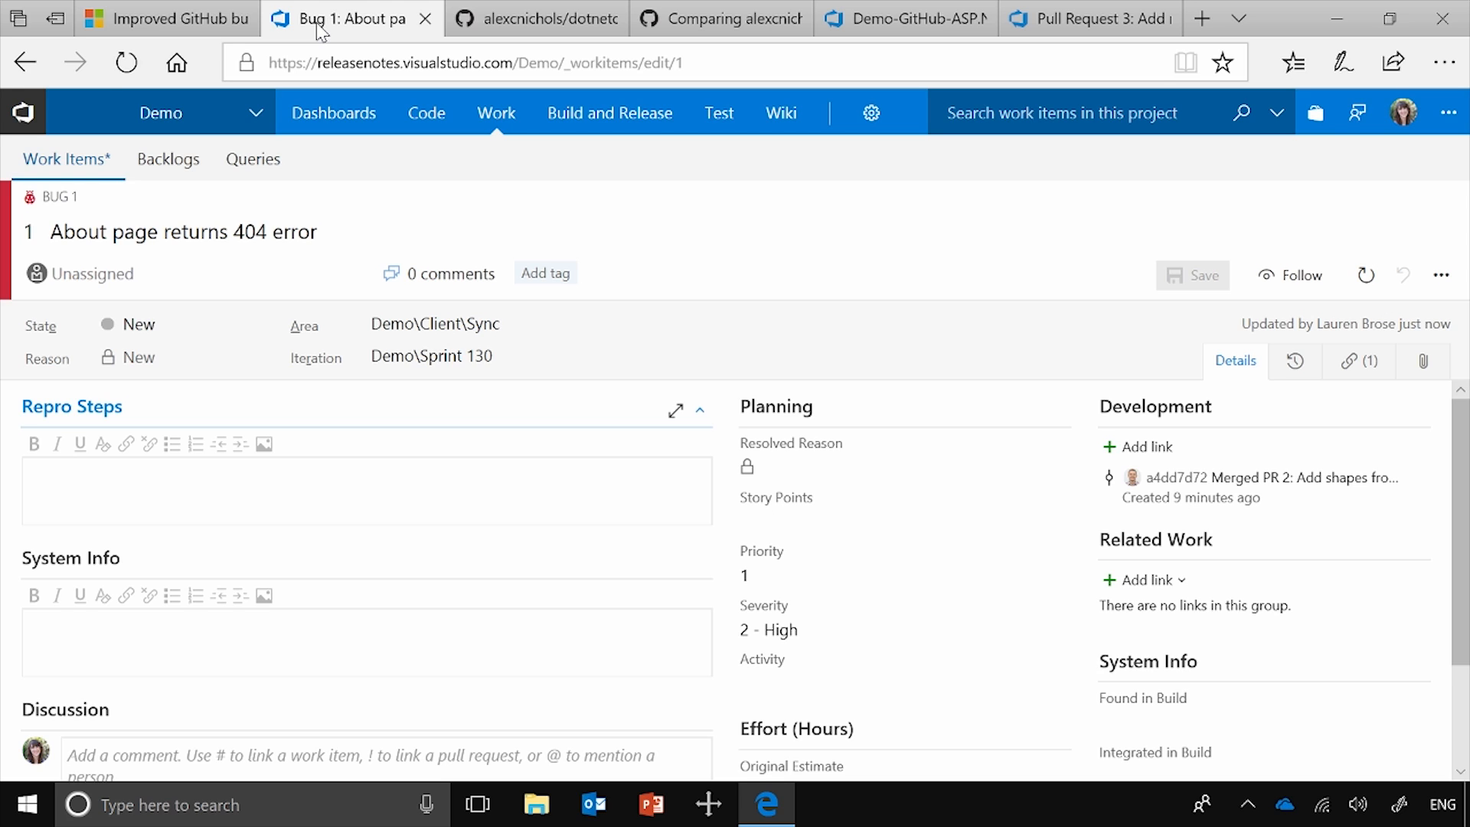
pyautogui.click(545, 328)
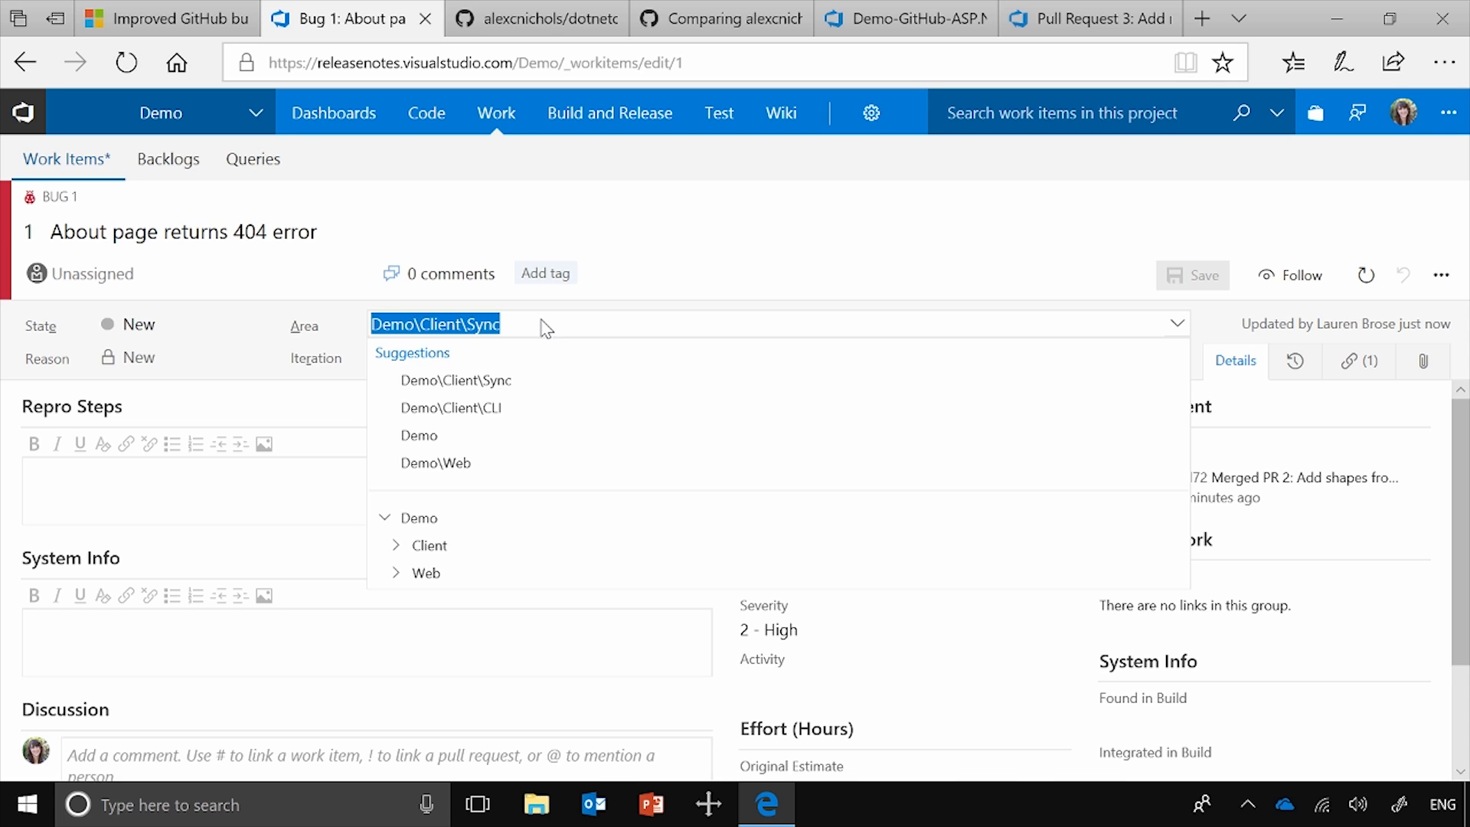
pyautogui.click(541, 421)
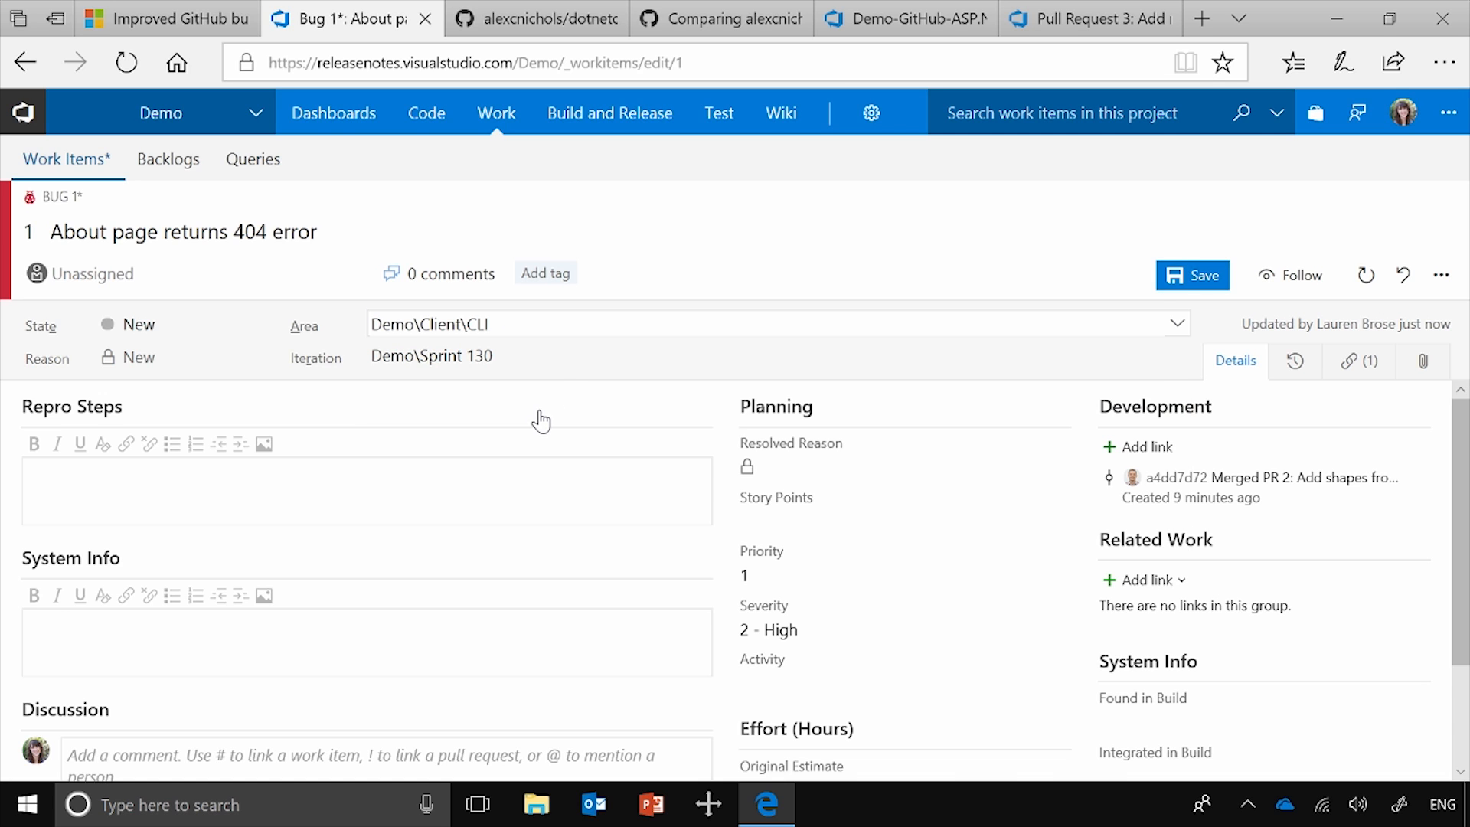
pyautogui.click(541, 363)
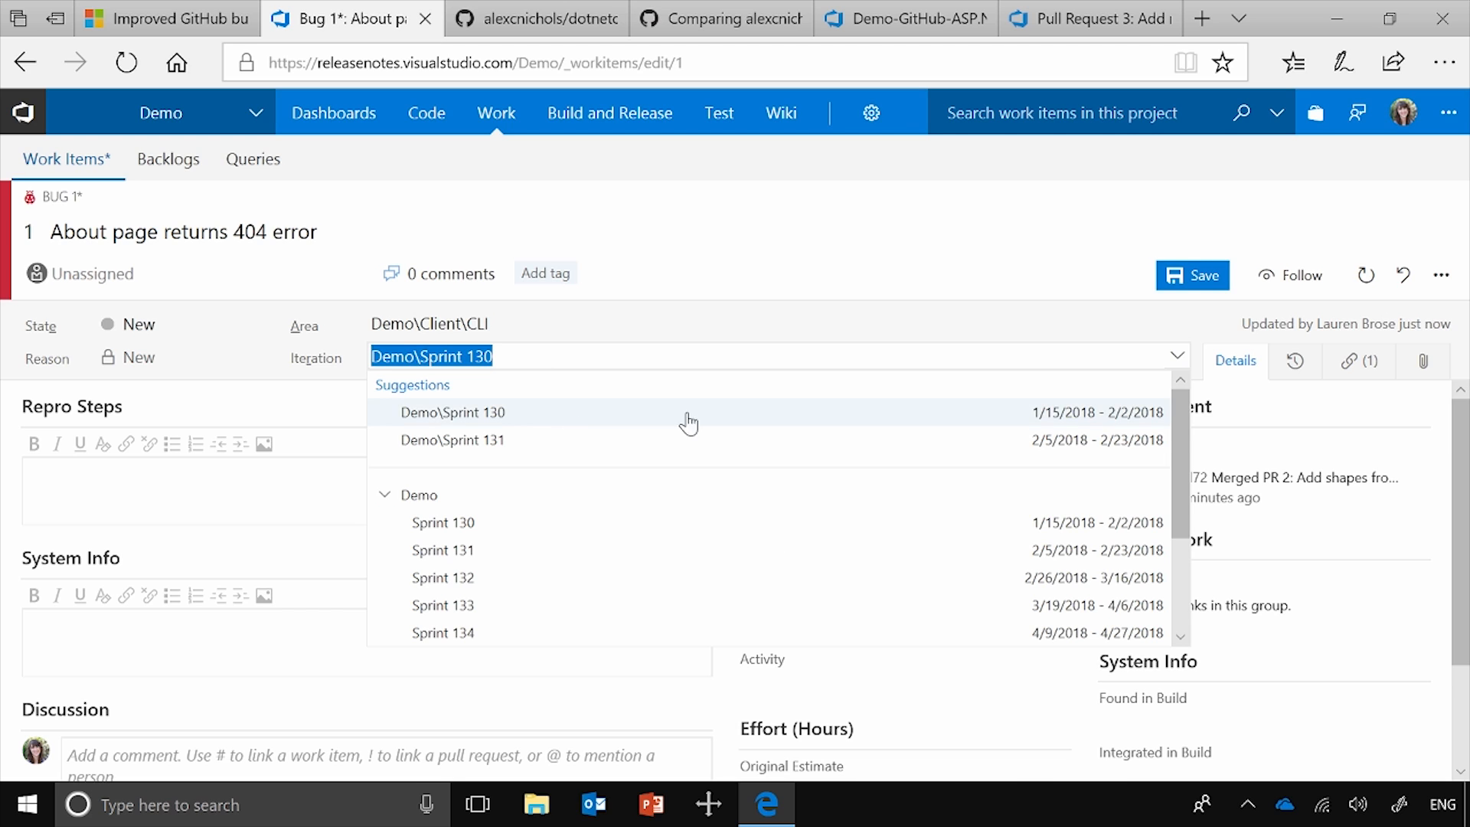
pyautogui.click(999, 425)
pyautogui.click(1193, 283)
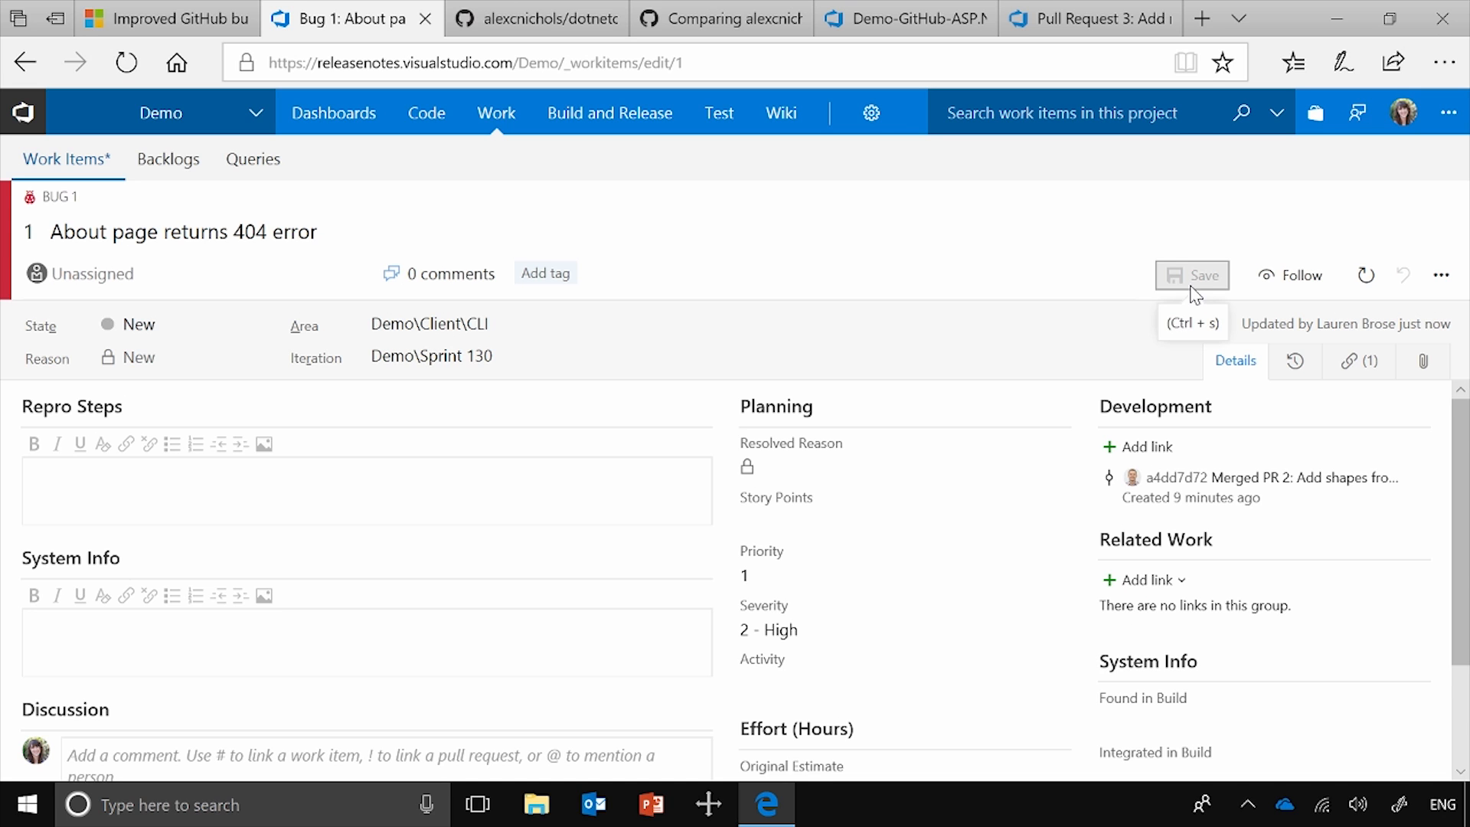
# Step: Check the build badge in the dotnetcore-sample README, and create a pull request titled "Fixed readme" from the fork's master into the base master
pyautogui.click(546, 23)
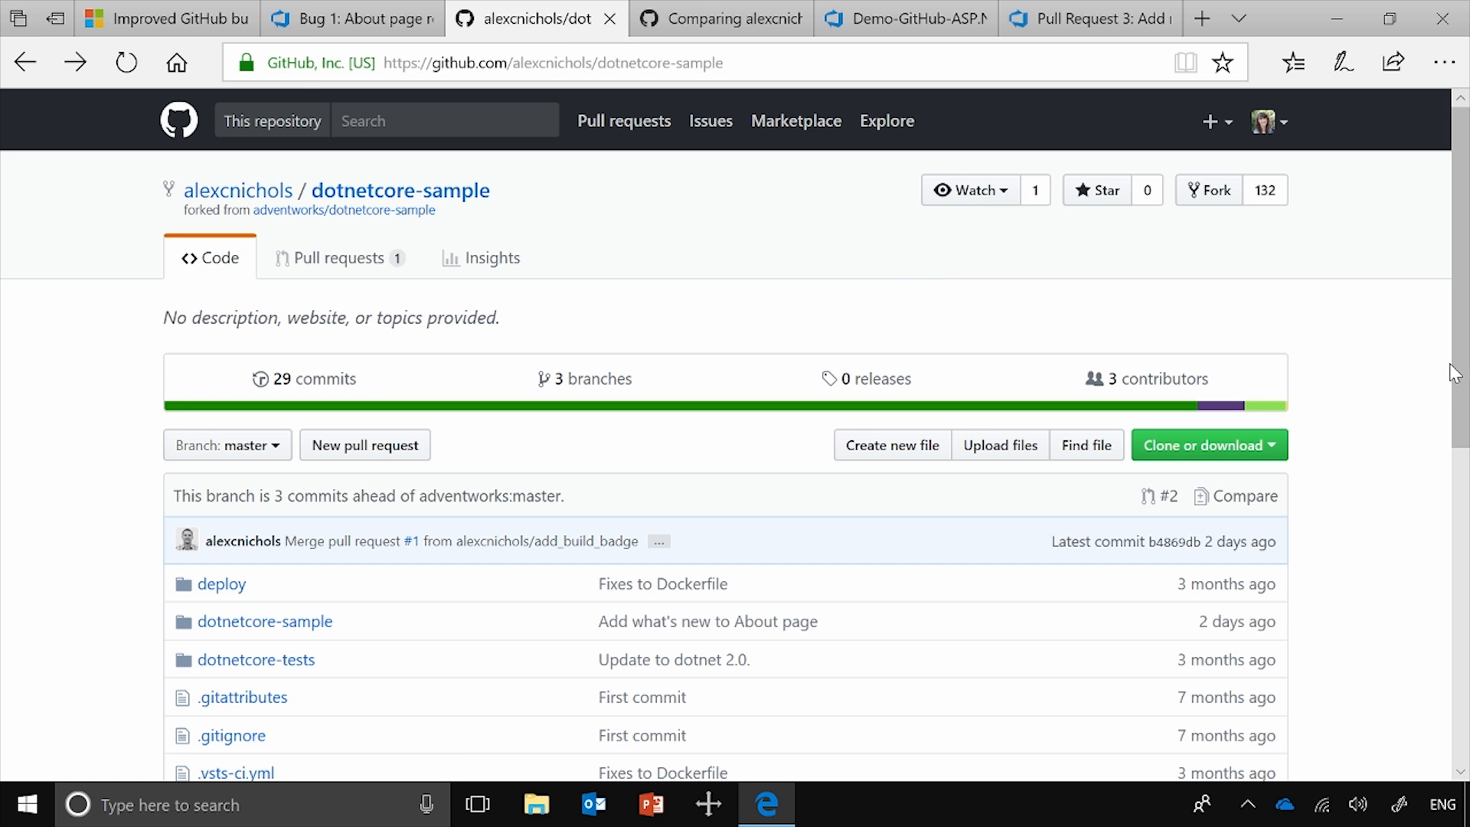
pyautogui.moveTo(1461, 372); pyautogui.dragTo(1450, 698)
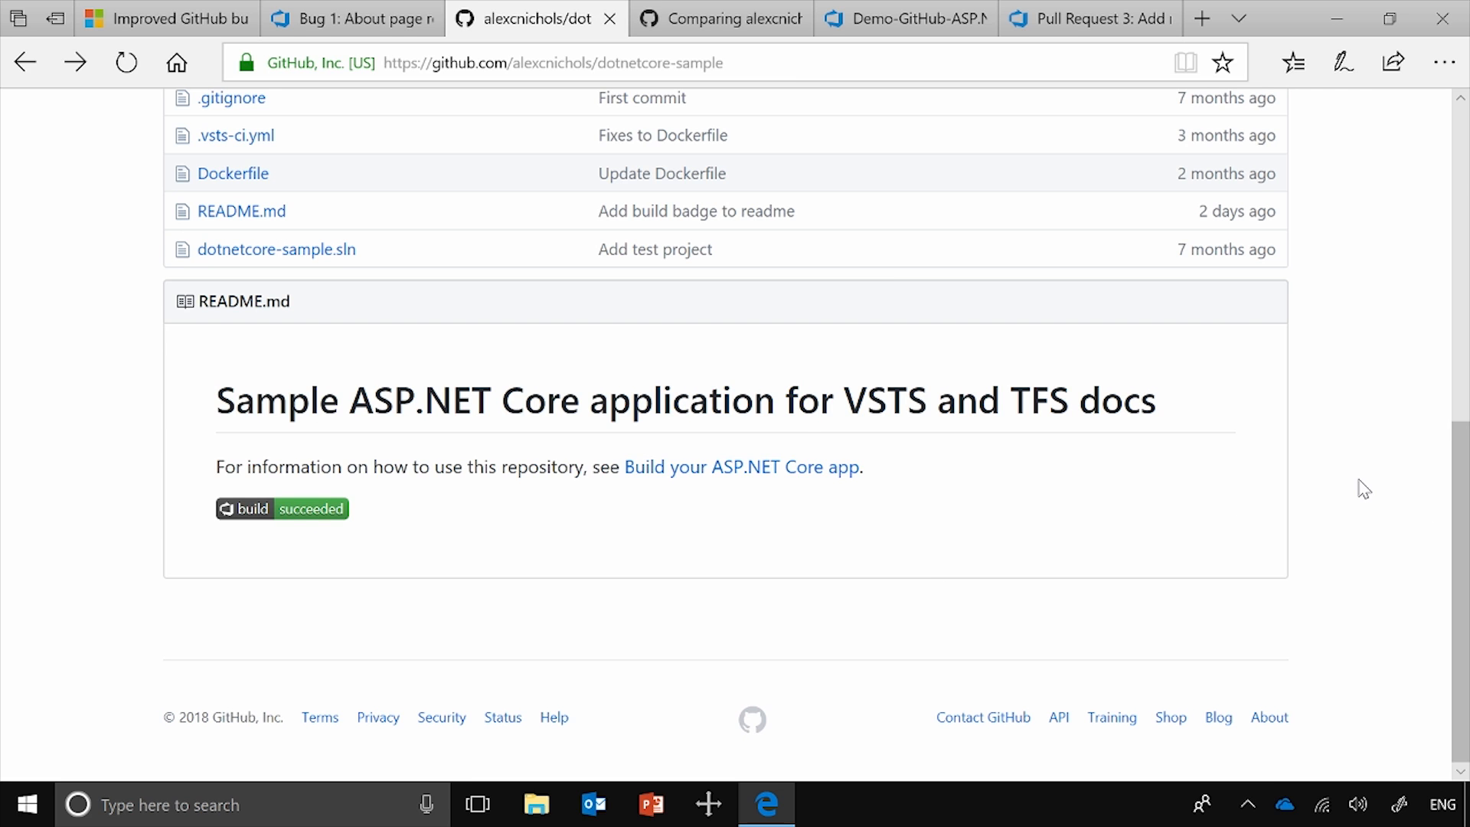
pyautogui.click(739, 29)
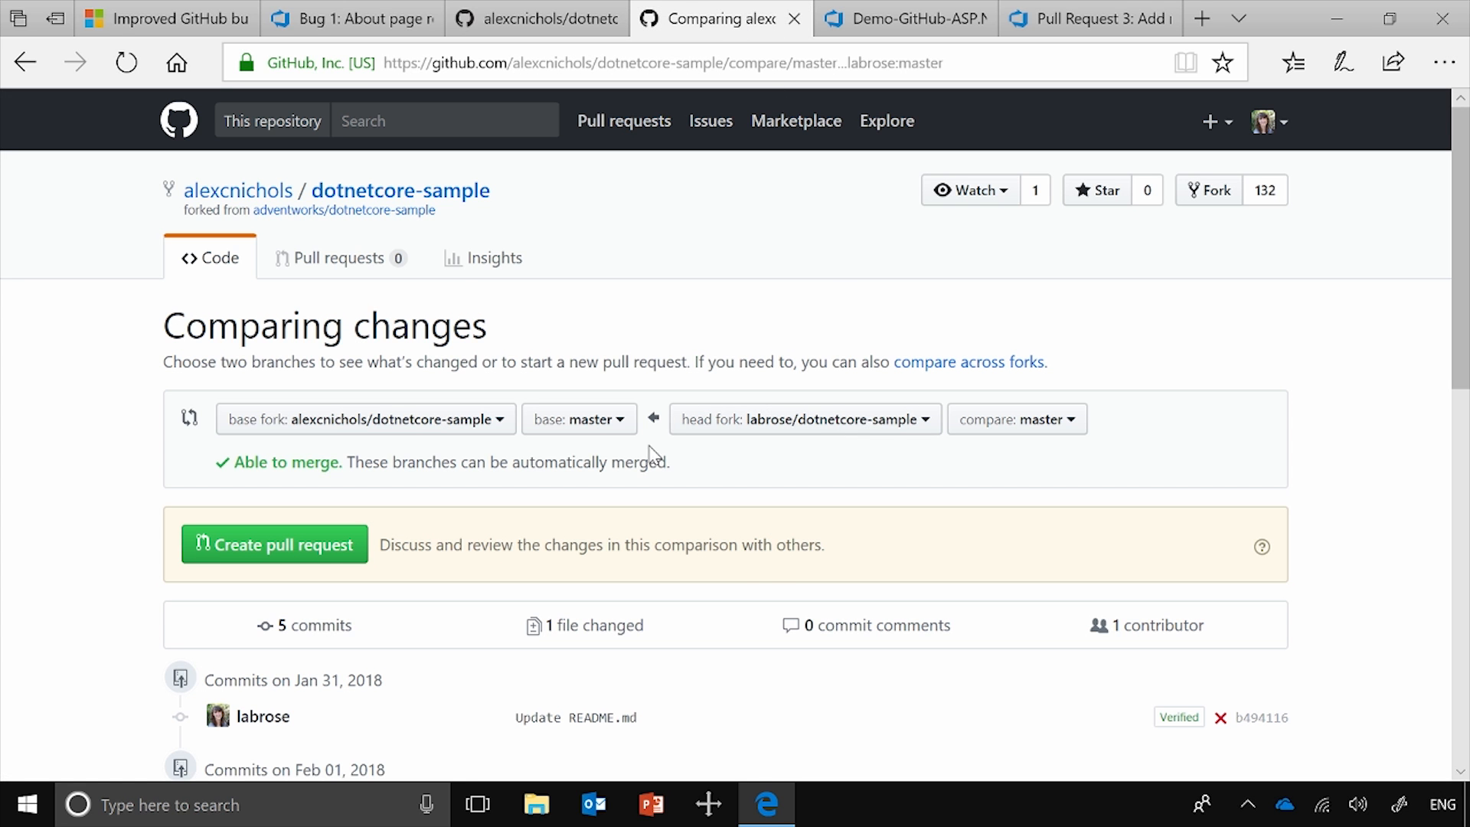
pyautogui.click(296, 559)
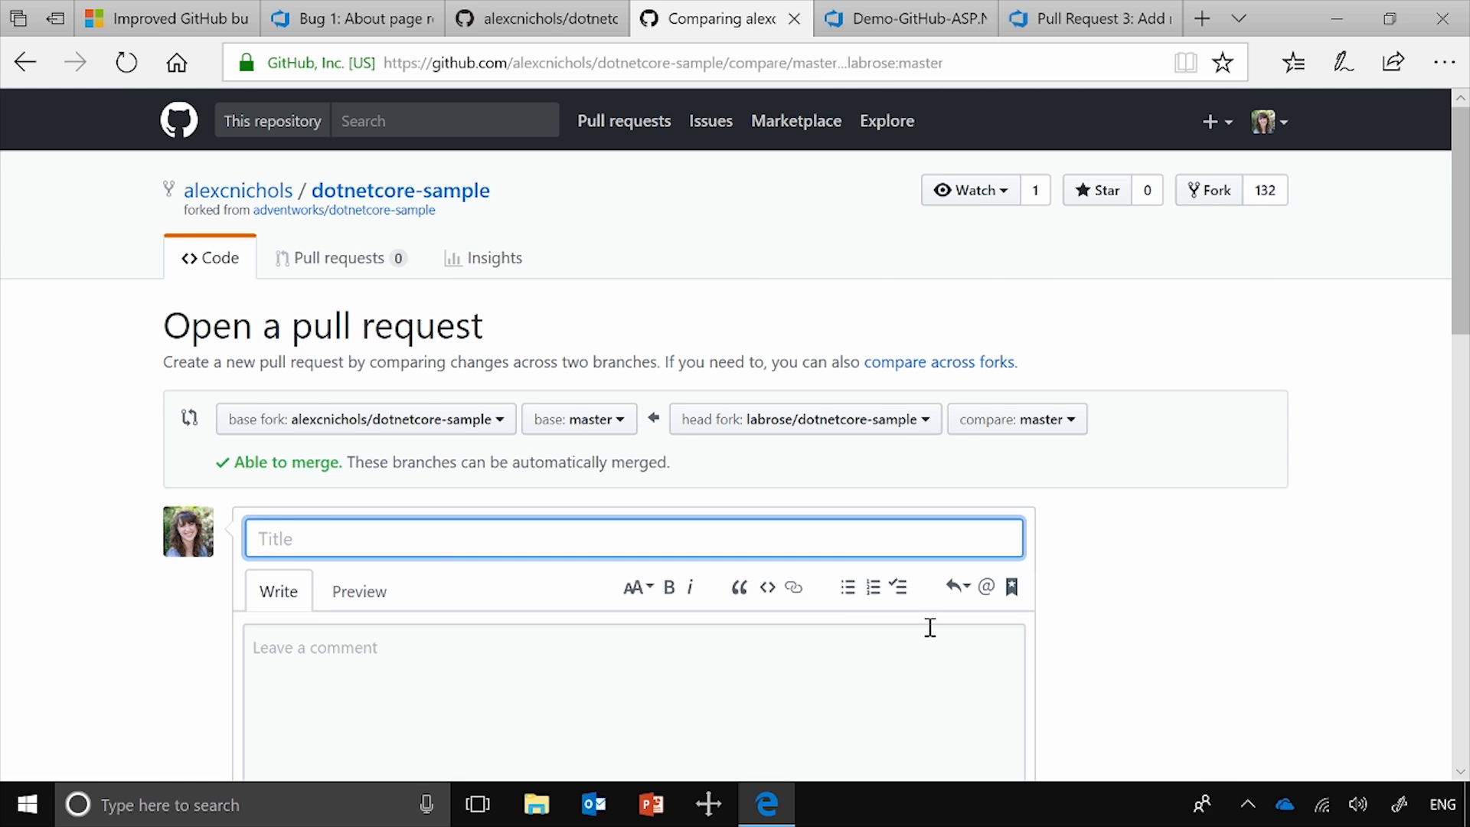
pyautogui.write('Fixed readme')
pyautogui.scroll(-8, 1195, 574)
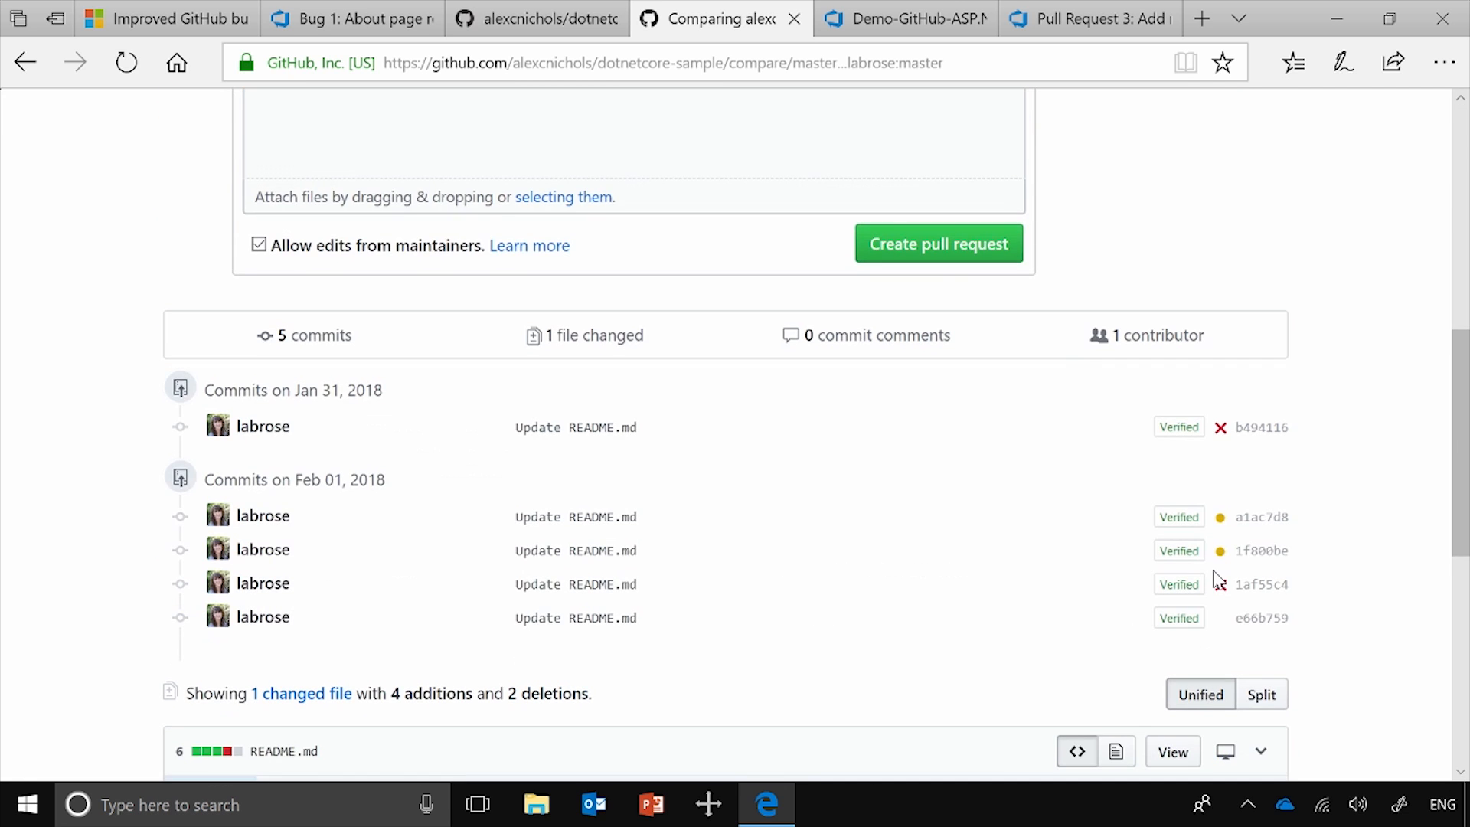
pyautogui.click(949, 245)
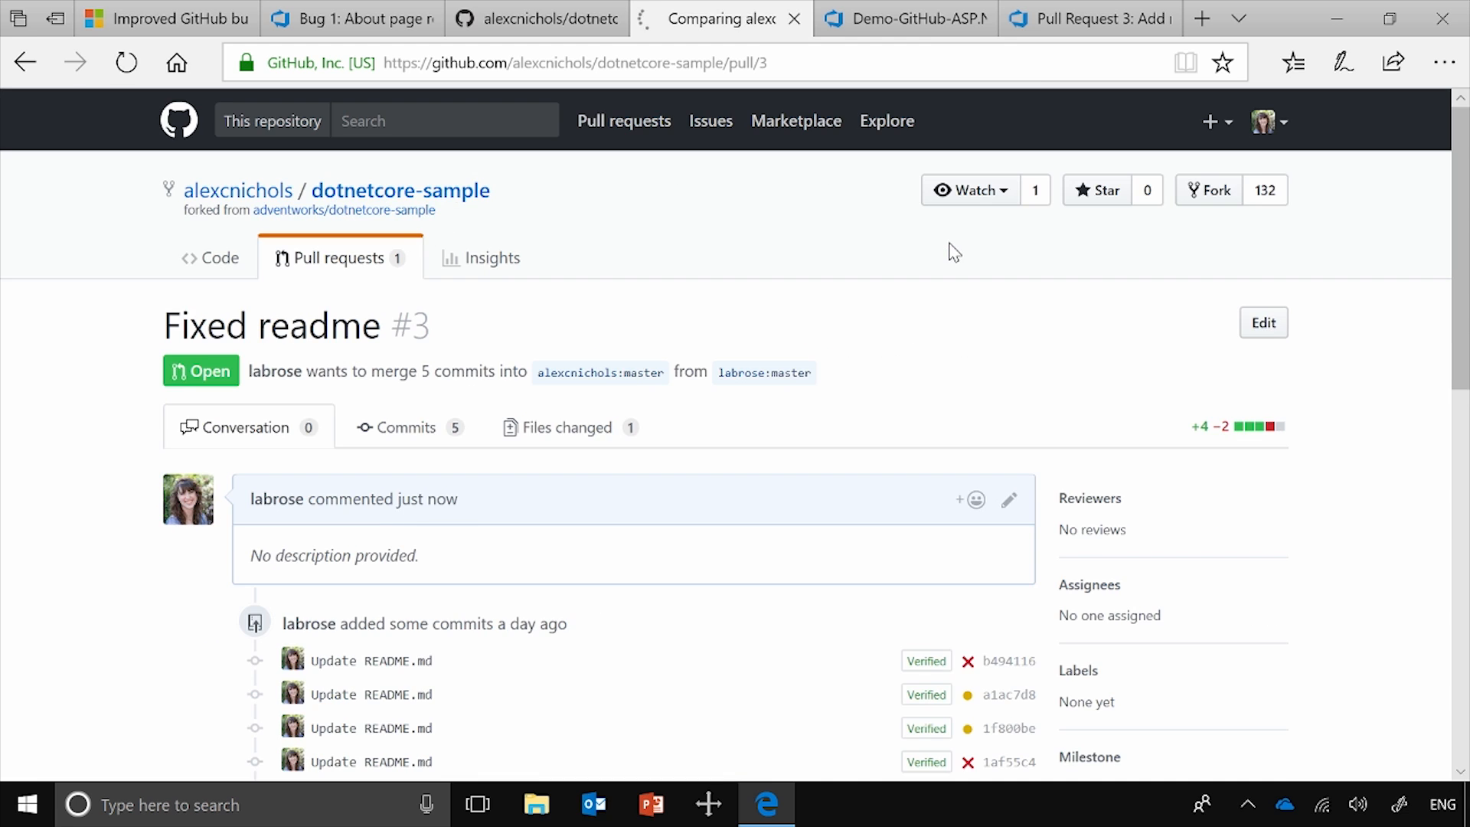
# Step: Examine the new pull request's checks and the pull request validation trigger of the Demo-GitHub-ASP.NET Core build definition
pyautogui.scroll(-5, 1309, 578)
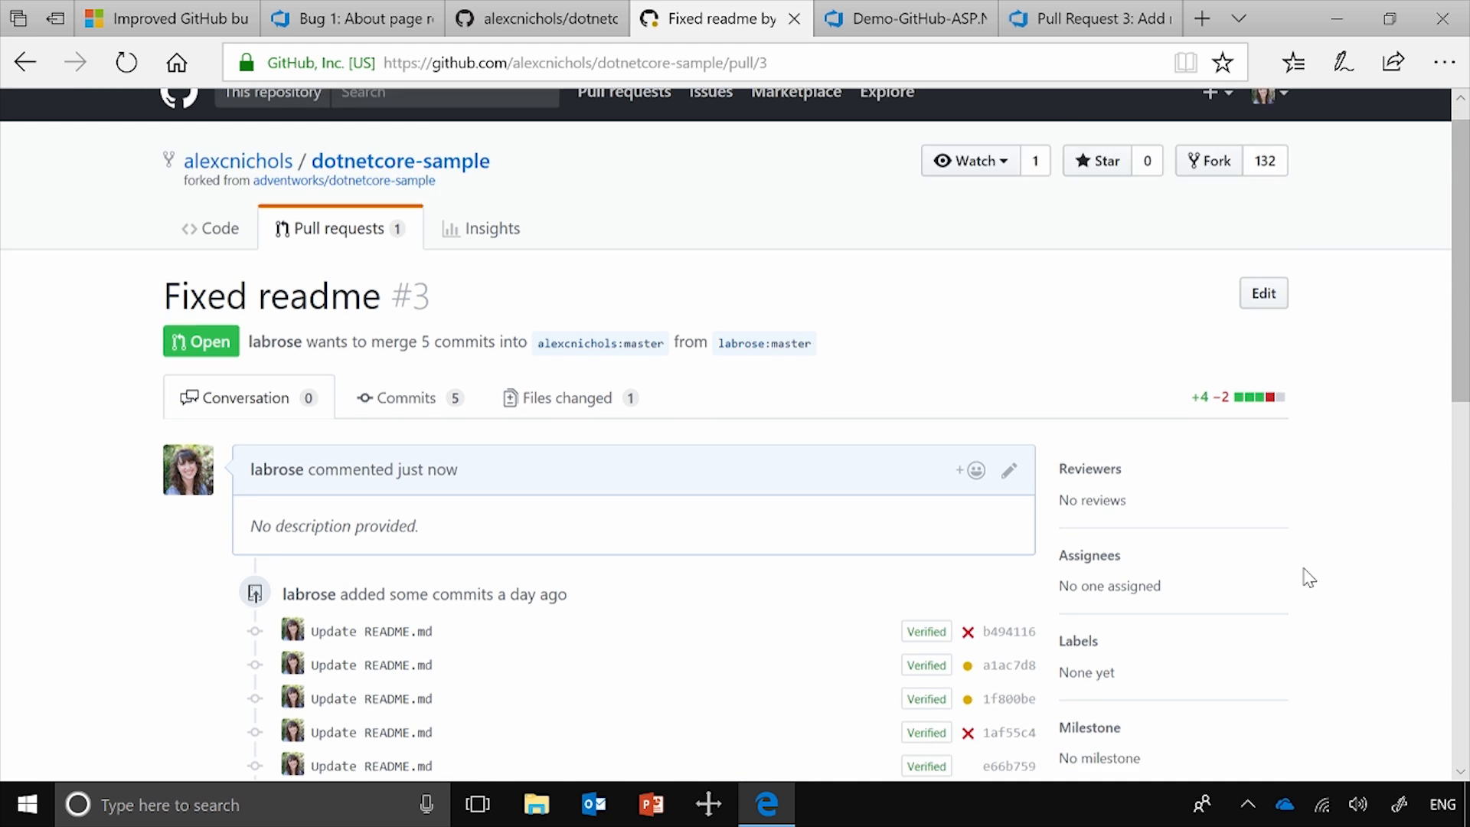
pyautogui.scroll(-2, 1306, 578)
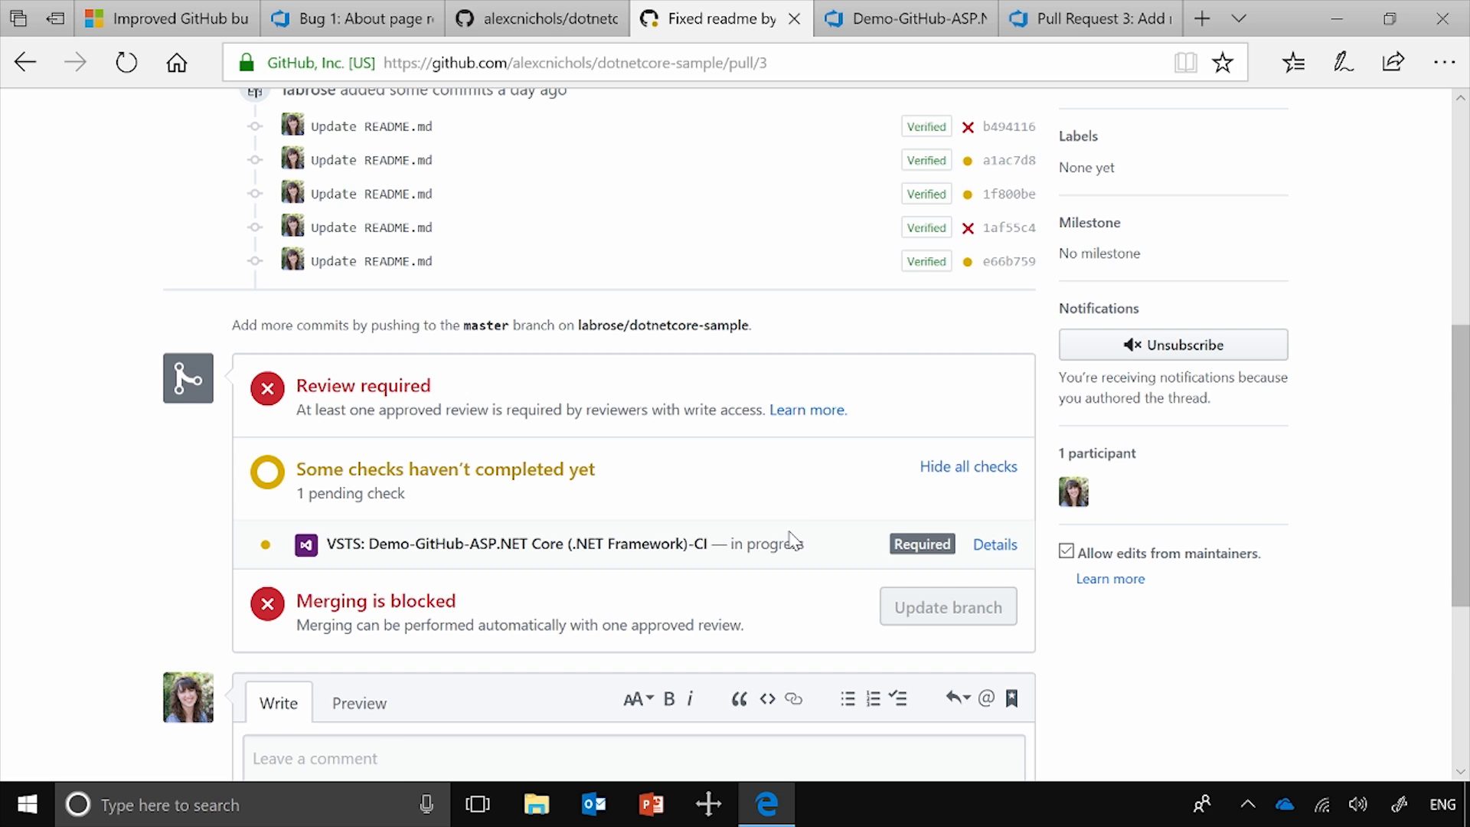
pyautogui.click(907, 26)
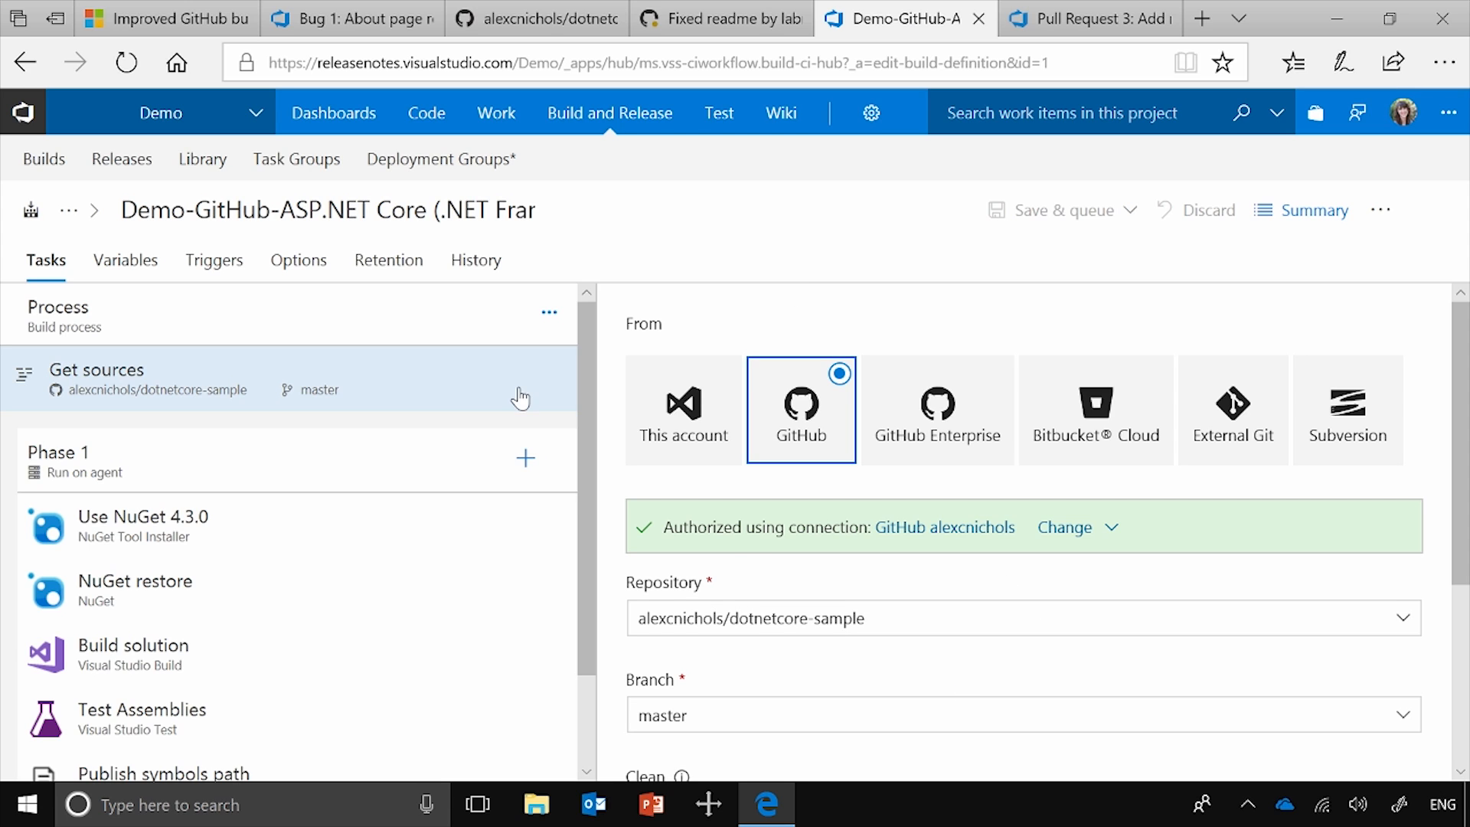
pyautogui.click(219, 268)
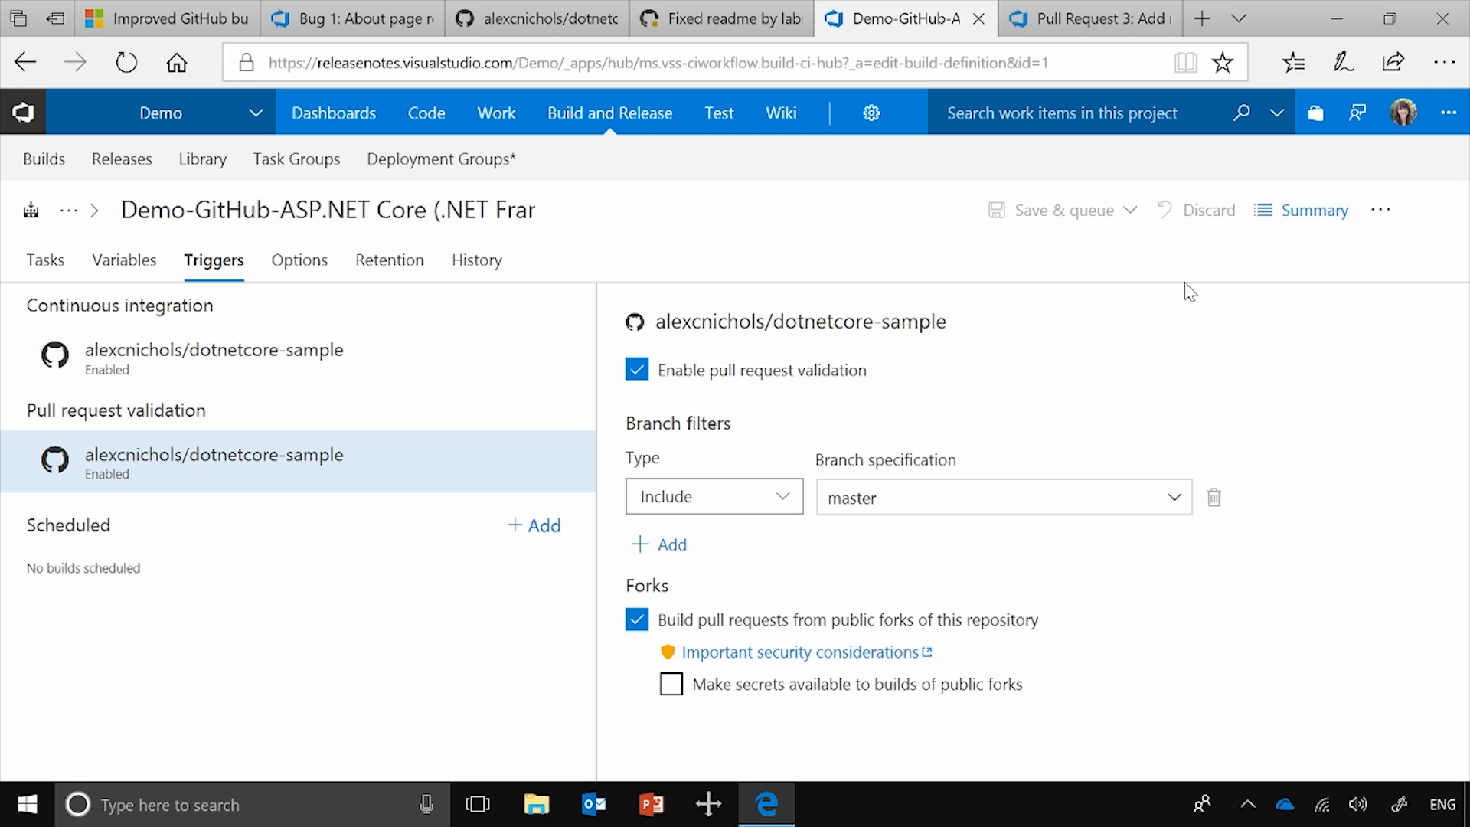
# Step: Review the "Add more shapes to home page" pull request in VSTS and approve it
pyautogui.click(1076, 23)
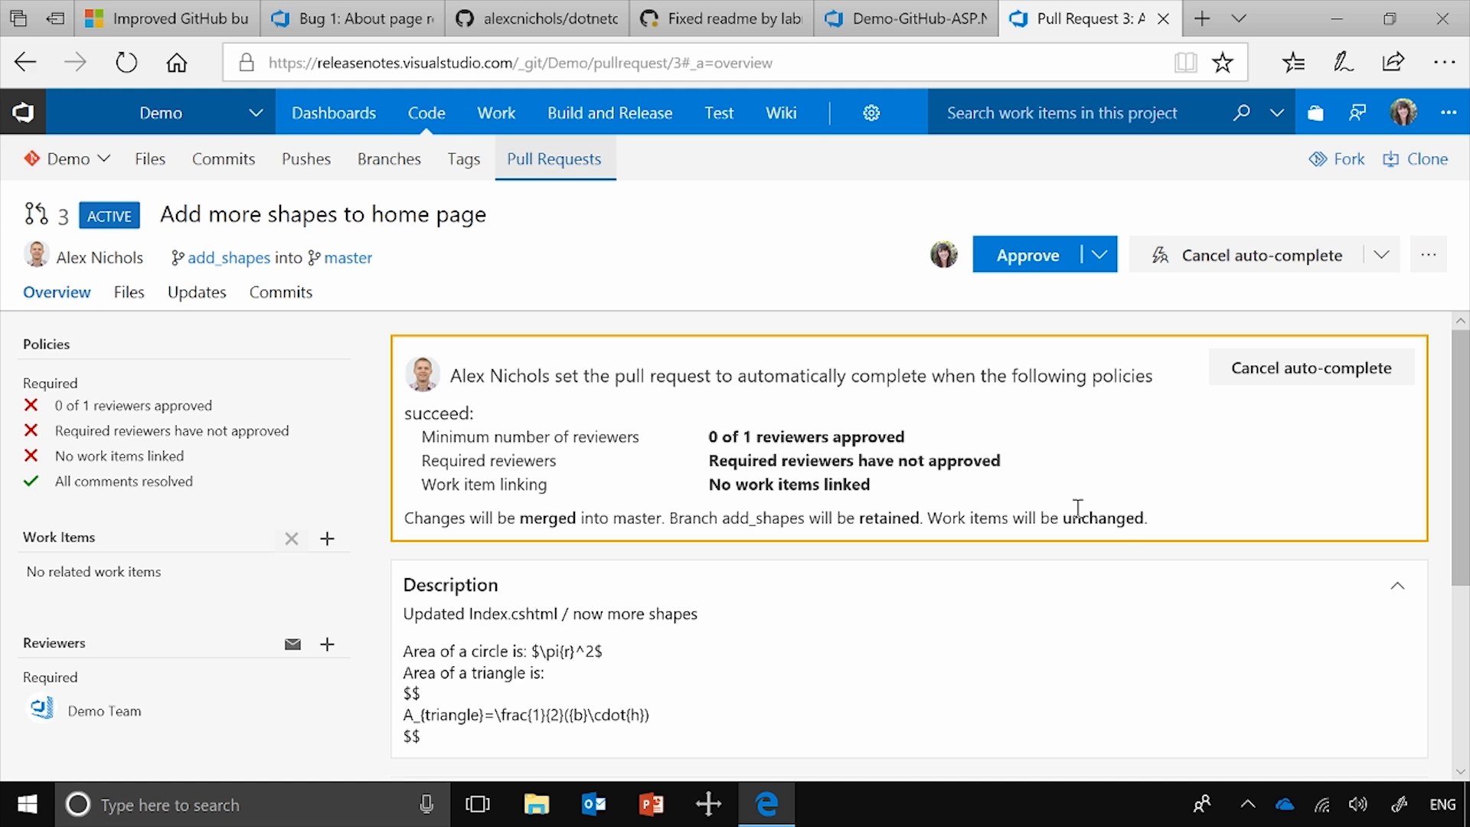
pyautogui.scroll(-4, 1077, 508)
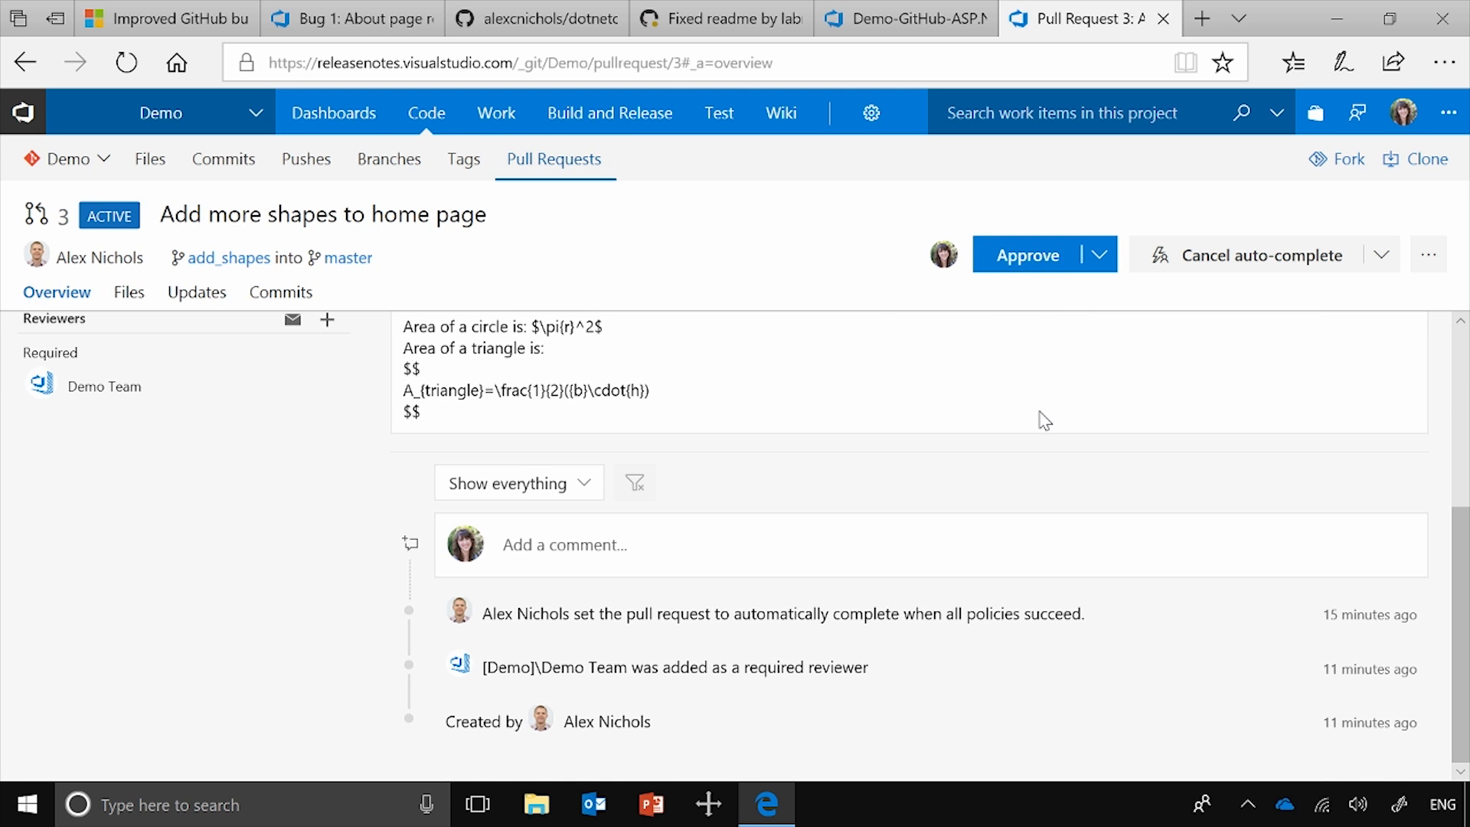
pyautogui.scroll(2, 1041, 420)
pyautogui.scroll(2, 1041, 419)
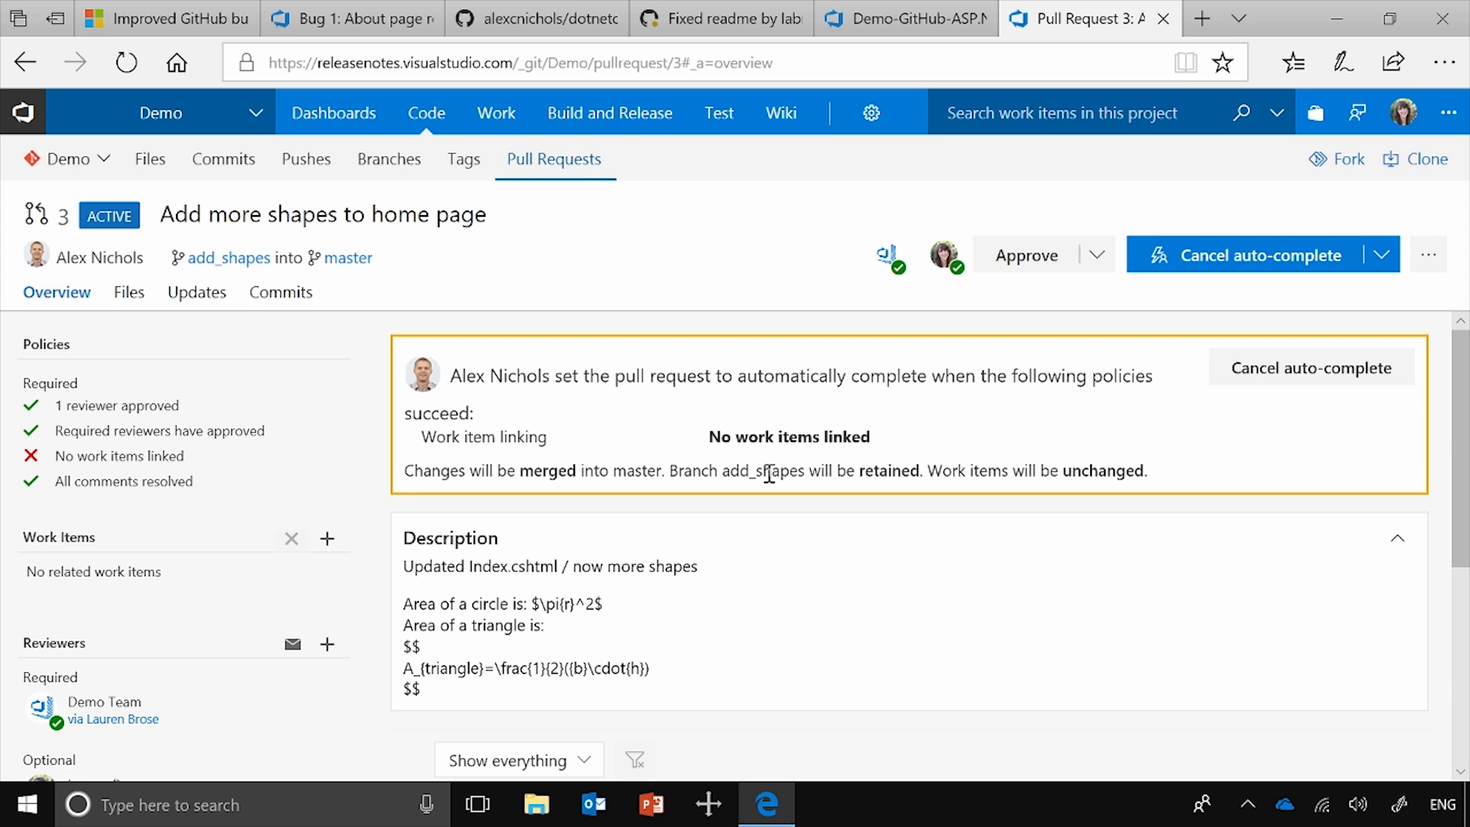
# Step: Open the pull request's description for editing and preview its circle and triangle area formulas
pyautogui.scroll(-2, 1038, 643)
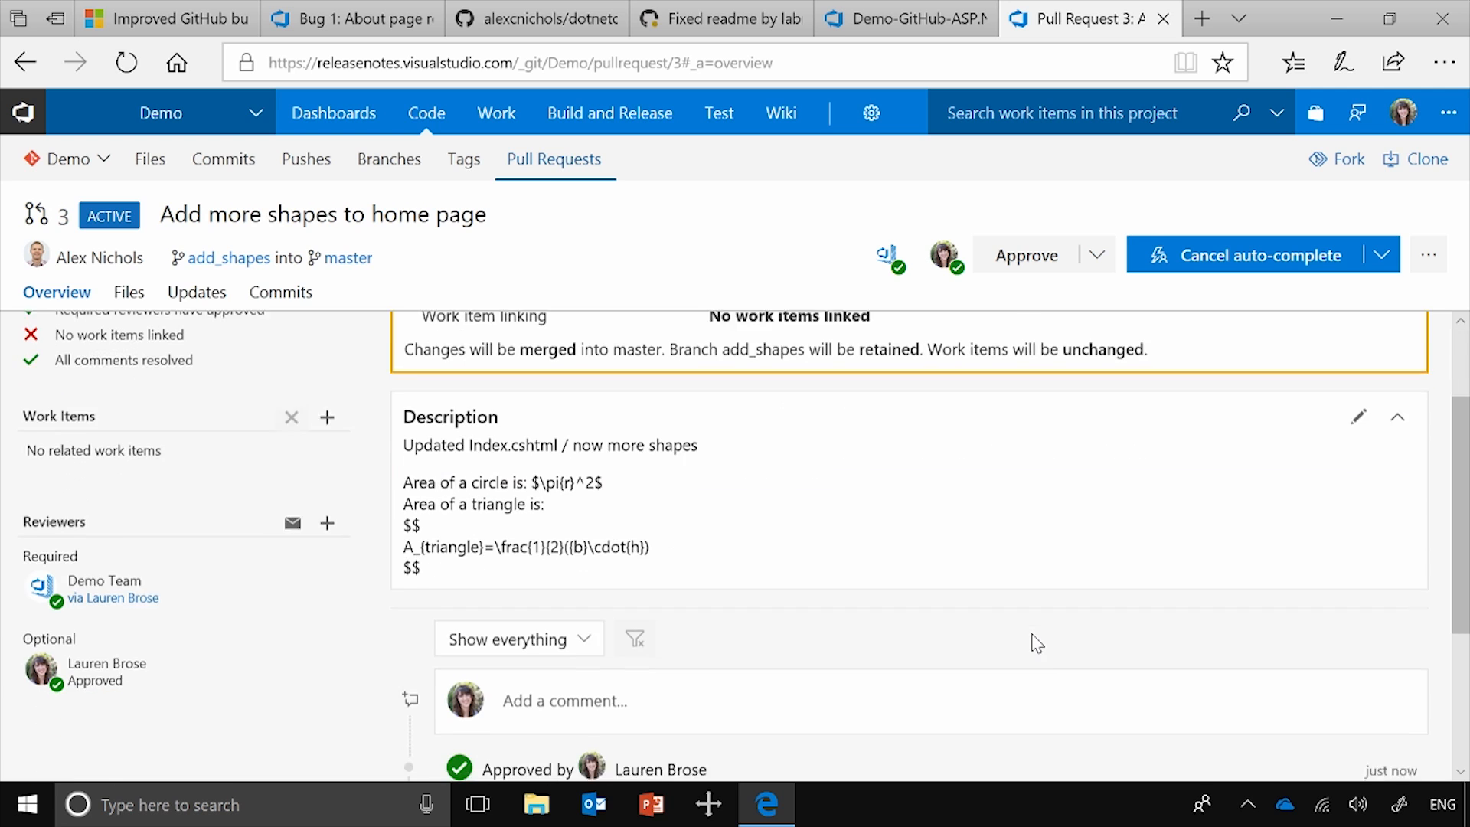
pyautogui.scroll(1, 1038, 643)
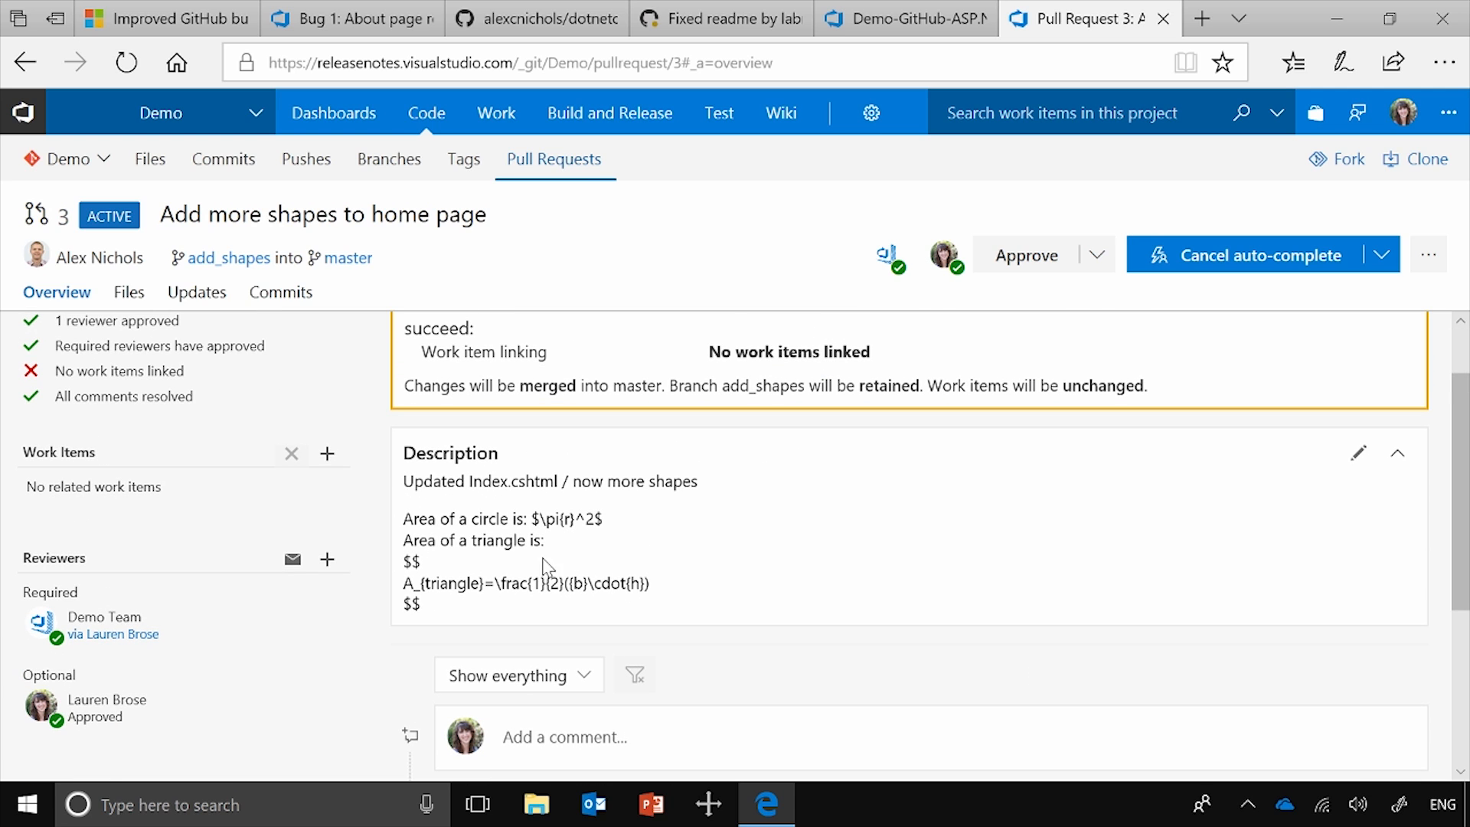
pyautogui.click(1359, 454)
pyautogui.scroll(-2, 866, 659)
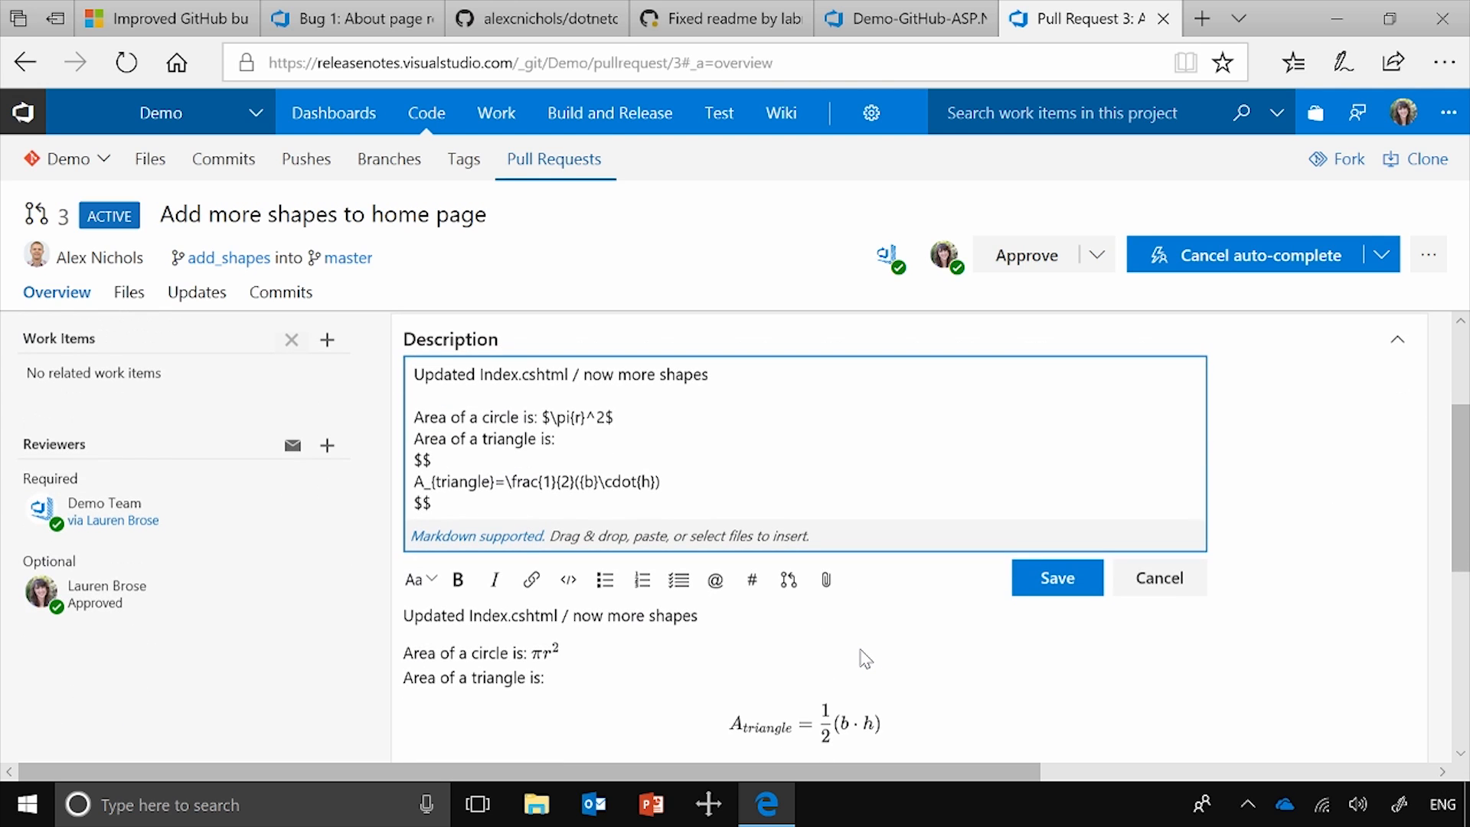